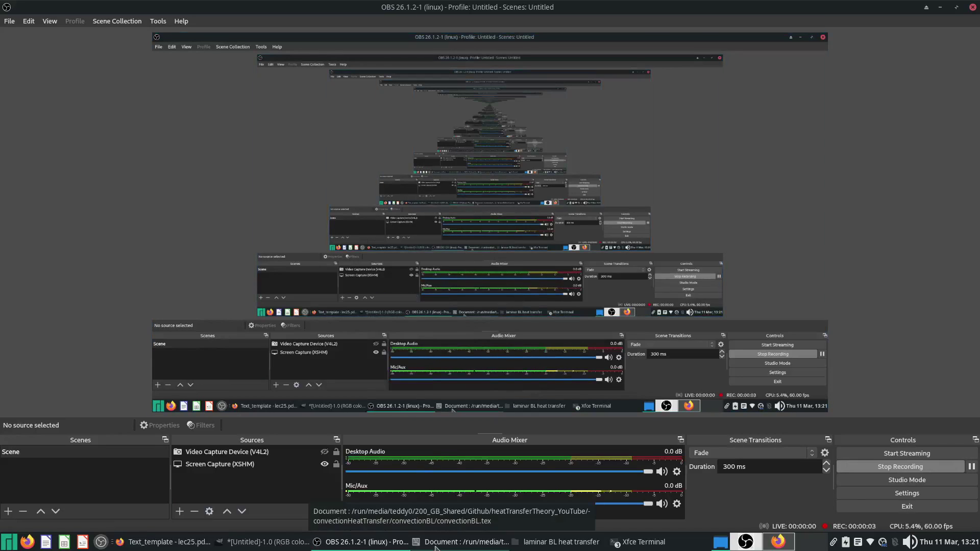
# Bring the TeXstudio window with convectionBL.tex to the front from the taskbar.
pyautogui.click(461, 542)
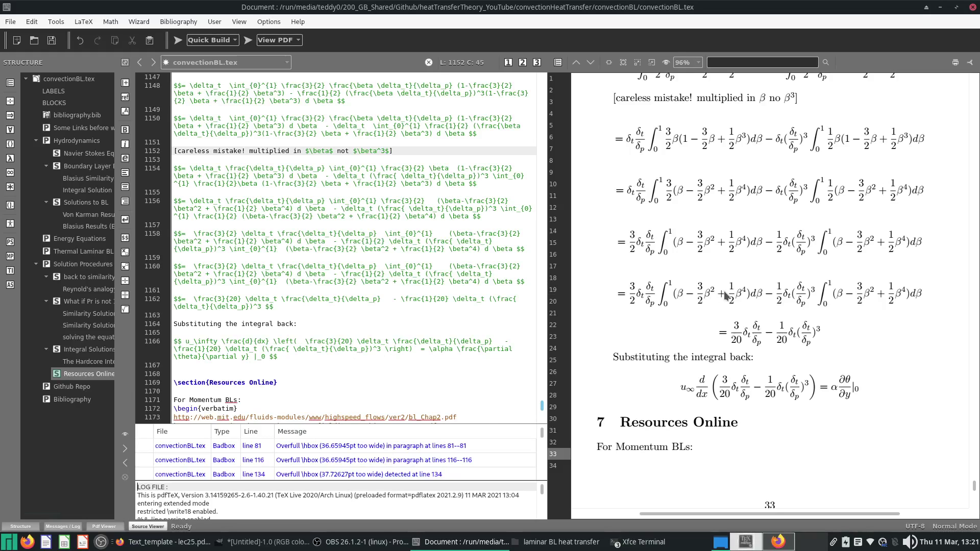
pyautogui.scroll(3, 746, 301)
pyautogui.scroll(1, 746, 301)
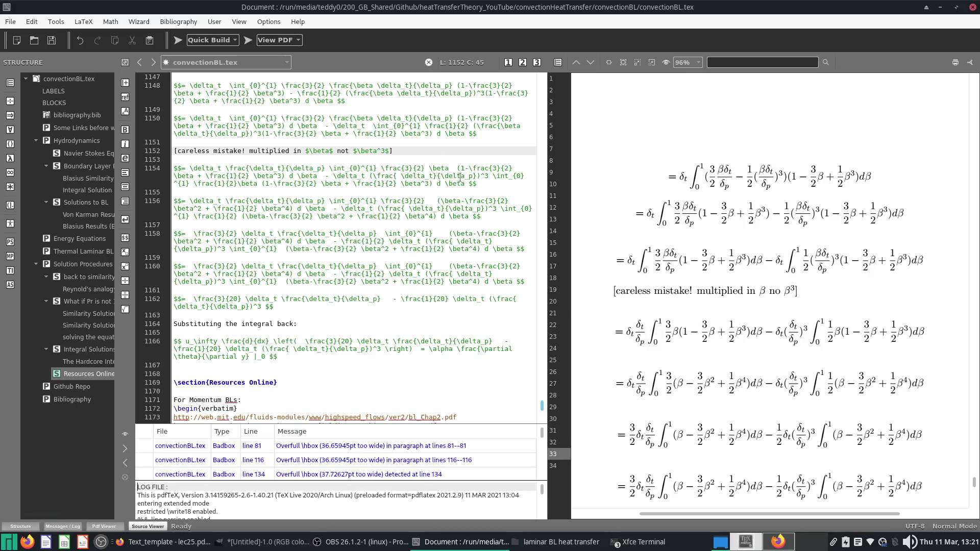
# Change the leading β in line 1154's second integral to β^3, then save and rebuild.
pyautogui.click(257, 184)
pyautogui.write('^3')
pyautogui.press('F5')
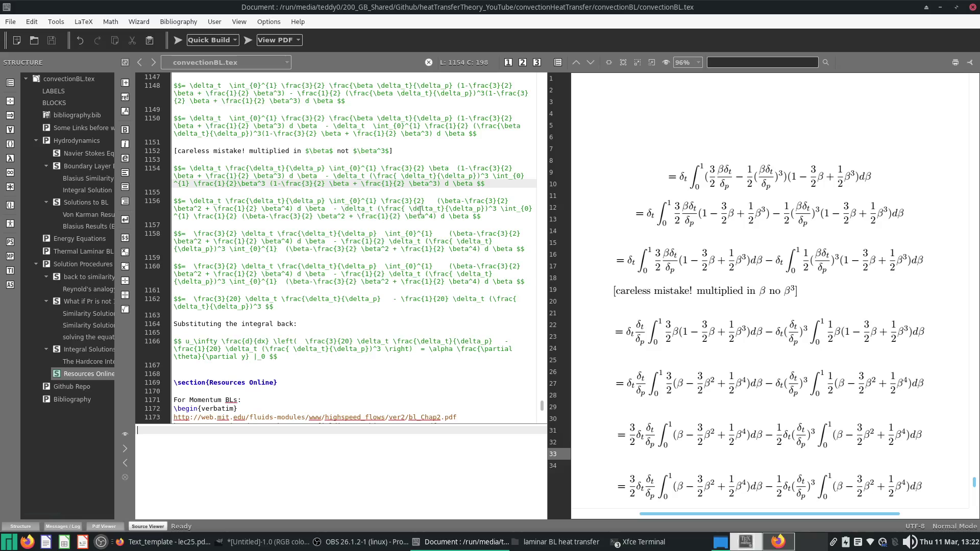
# Rewrite line 1156's second integrand as β^3 − 3/2 β^4 + 1/2 β^6 and save.
pyautogui.click(265, 216)
pyautogui.write('^3')
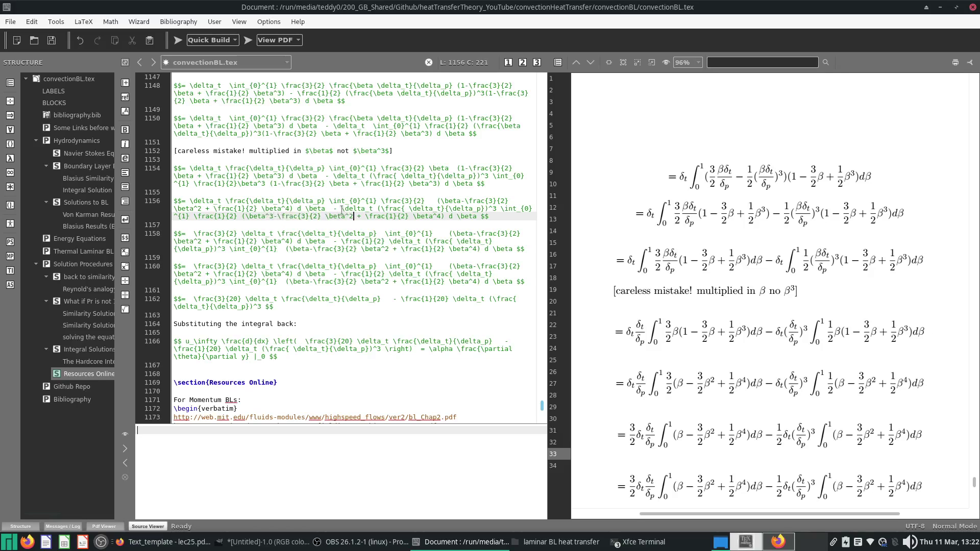
pyautogui.press('BackSpace')
pyautogui.write('4')
pyautogui.hotkey('ctrl', 's')
pyautogui.press('Right')
pyautogui.press('Right')
pyautogui.press('Delete')
pyautogui.write('6')
pyautogui.hotkey('ctrl', 's')
# Correct the second integrand exponents on line 1158, adding ^3 to β, and save.
pyautogui.press('Down')
pyautogui.press('Down')
pyautogui.press('Down')
pyautogui.press('Down')
pyautogui.press('Right')
pyautogui.press('Right')
pyautogui.press('Right')
pyautogui.press('Right')
pyautogui.press('Right')
pyautogui.press('Right')
pyautogui.press('Right')
pyautogui.press('Right')
pyautogui.press('Delete')
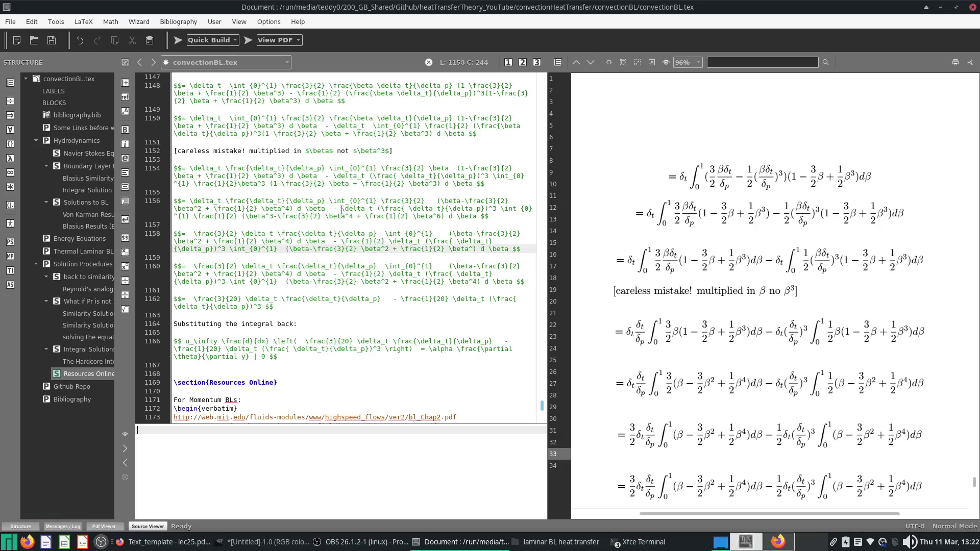
pyautogui.write('5')
pyautogui.press('Left')
pyautogui.press('Left')
pyautogui.press('Left')
pyautogui.press('Left')
pyautogui.press('Left')
pyautogui.press('Left')
pyautogui.press('Left')
pyautogui.press('Left')
pyautogui.press('Left')
pyautogui.press('Left')
pyautogui.press('Left')
pyautogui.press('Left')
pyautogui.press('Left')
pyautogui.press('Left')
pyautogui.press('Left')
pyautogui.press('Left')
pyautogui.press('Left')
pyautogui.press('Left')
pyautogui.write('^3')
pyautogui.hotkey('ctrl', 's')
# Rewrite line 1160's second integrand as β^3 − 3/2 β^4 + 1/2 β^6 and save.
pyautogui.press('Down')
pyautogui.press('Down')
pyautogui.press('Down')
pyautogui.press('Down')
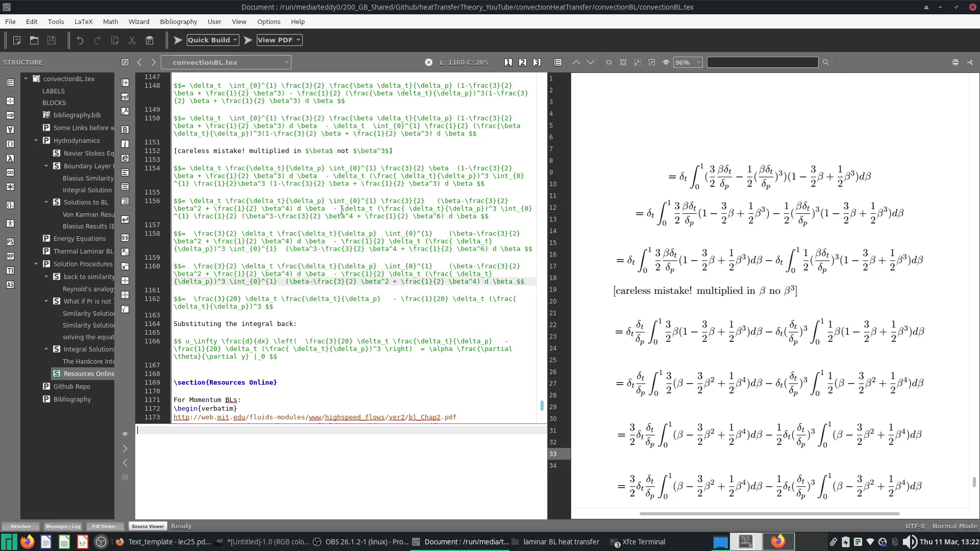
pyautogui.write('^3')
pyautogui.press('Right')
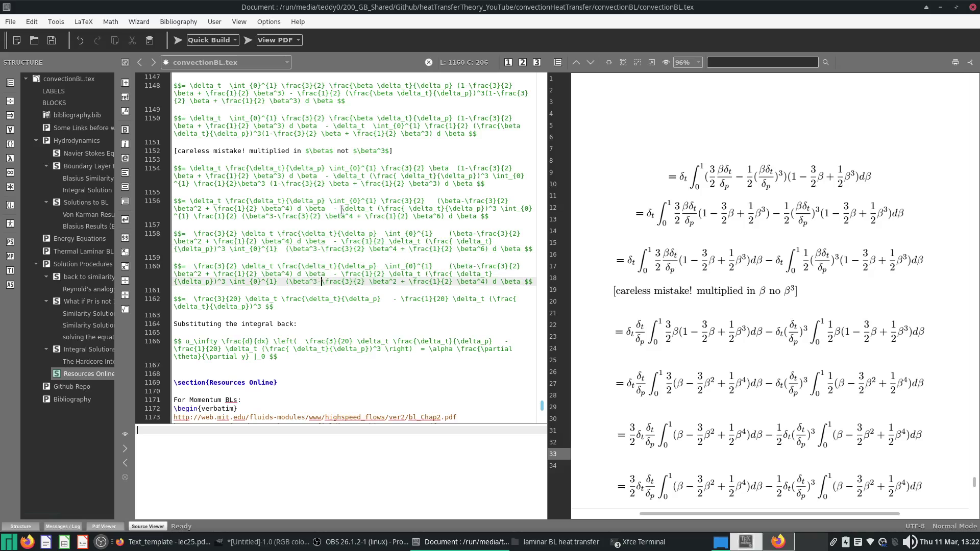
pyautogui.press('BackSpace')
pyautogui.write('4')
pyautogui.press('BackSpace')
pyautogui.write('6')
pyautogui.hotkey('ctrl', 's')
pyautogui.press('Down')
pyautogui.press('Down')
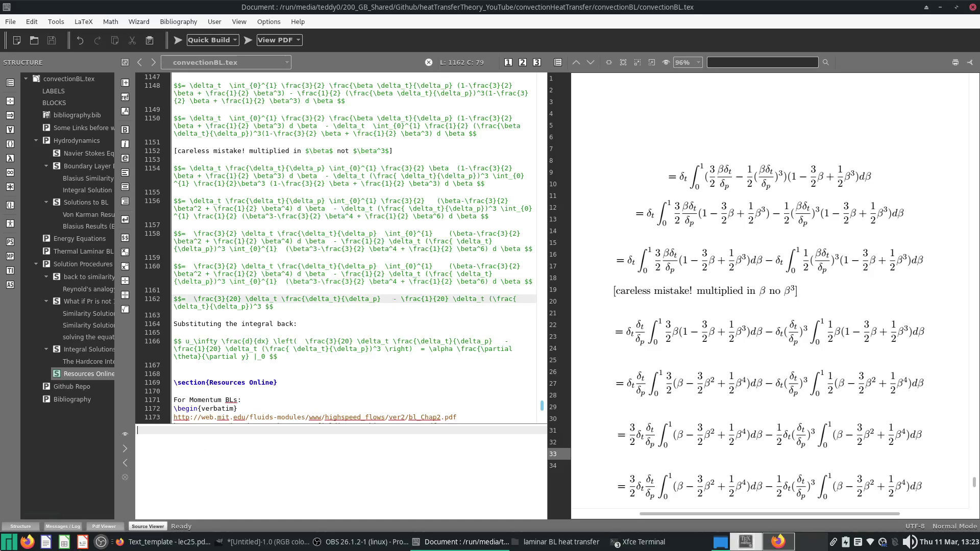
# Re-evaluate ∫₀¹ (x^3 − 3/2 x^4 + 1/2 x^6) dx on Wolfram|Alpha, getting 3/140, then return to TeXstudio.
pyautogui.click(165, 541)
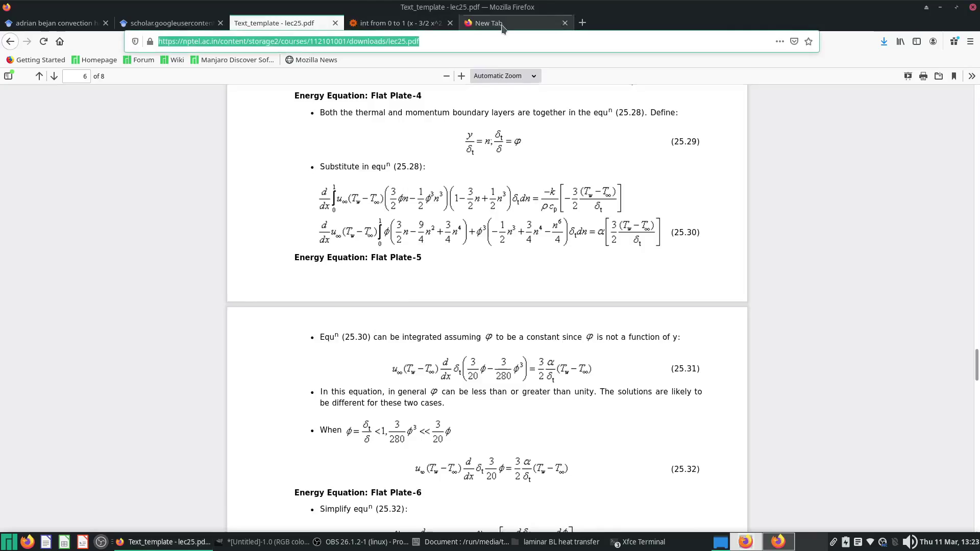
pyautogui.click(406, 23)
pyautogui.click(359, 225)
pyautogui.write('^3')
pyautogui.press('Right')
pyautogui.press('BackSpace')
pyautogui.write('4')
pyautogui.press('Right')
pyautogui.press('Right')
pyautogui.press('BackSpace')
pyautogui.write('6')
pyautogui.press('Return')
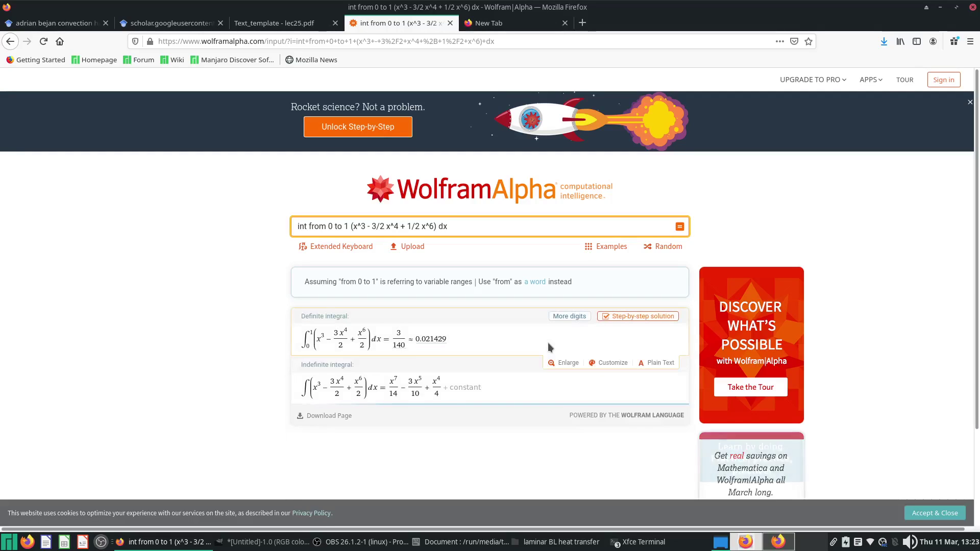
pyautogui.hotkey('alt', 'Tab')
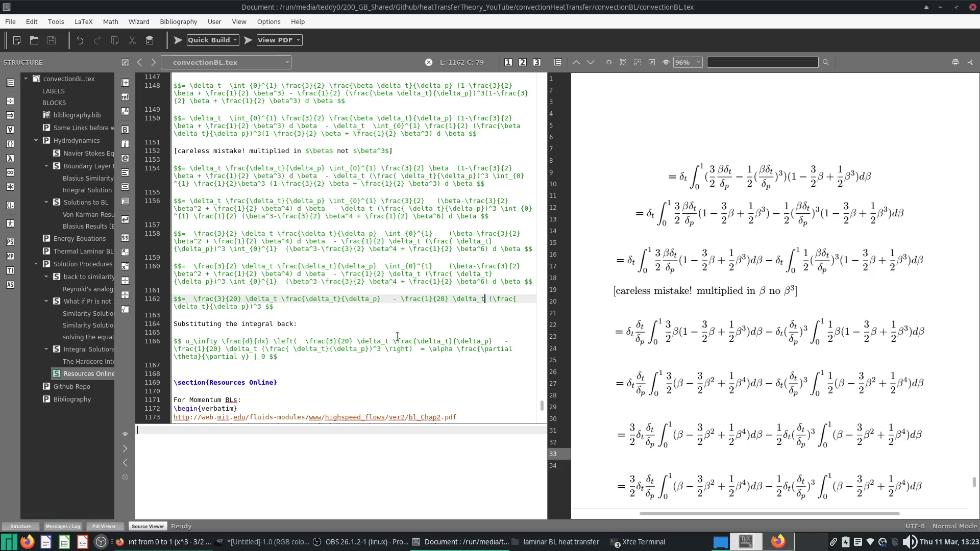
# Rebuild so the PDF shows β³ − 3/2β⁴ + 1/2β⁶, then select line 1160's equation.
pyautogui.scroll(-4, 828, 360)
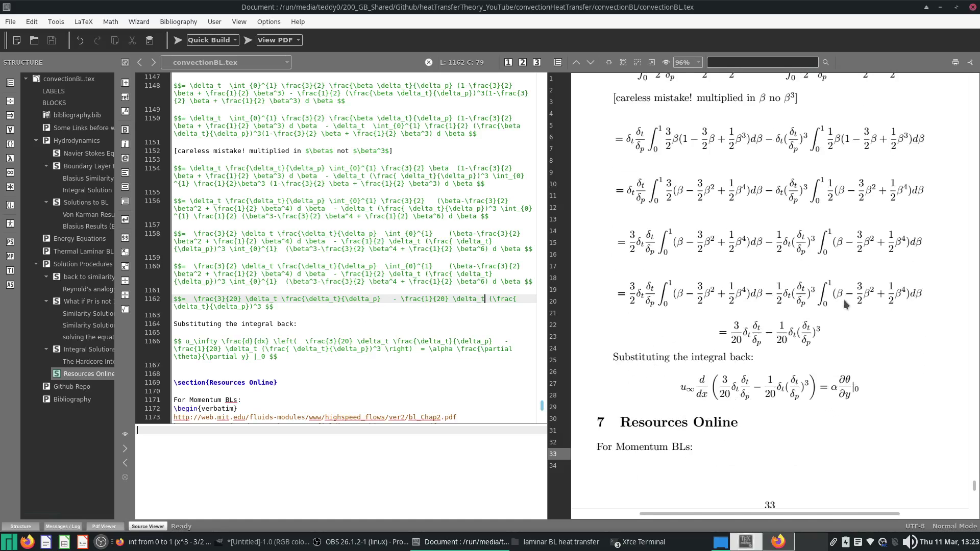
pyautogui.click(192, 43)
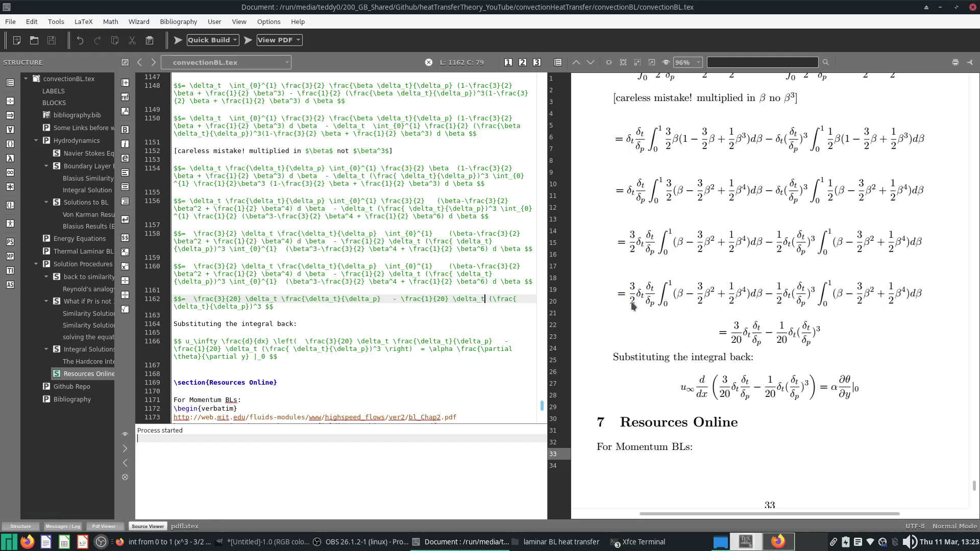
pyautogui.moveTo(275, 280); pyautogui.dragTo(317, 289)
# Paste a copy of the line 1160 equation onto a new line below and save.
pyautogui.click(328, 293)
pyautogui.press('Return')
pyautogui.press('Return')
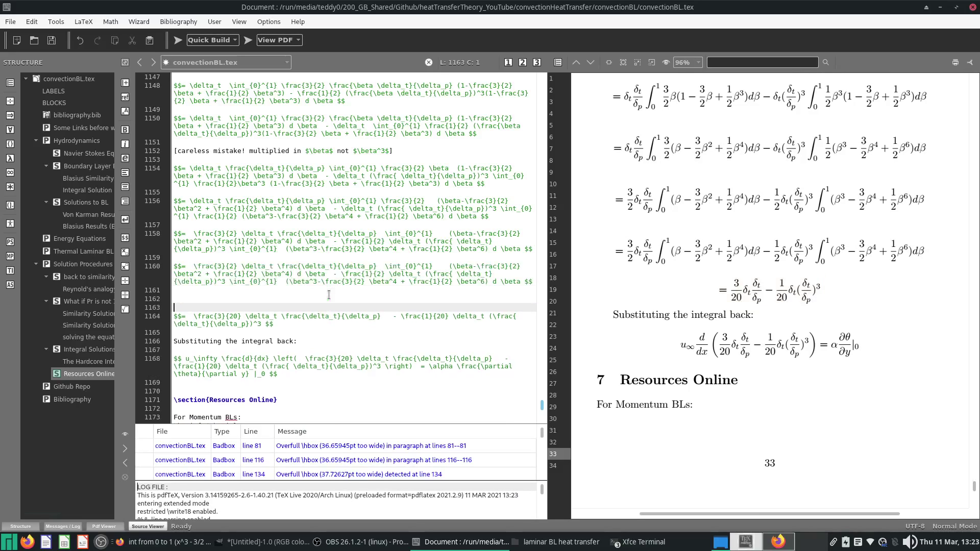
pyautogui.press('Up')
pyautogui.hotkey('ctrl', 'v')
pyautogui.press('F5')
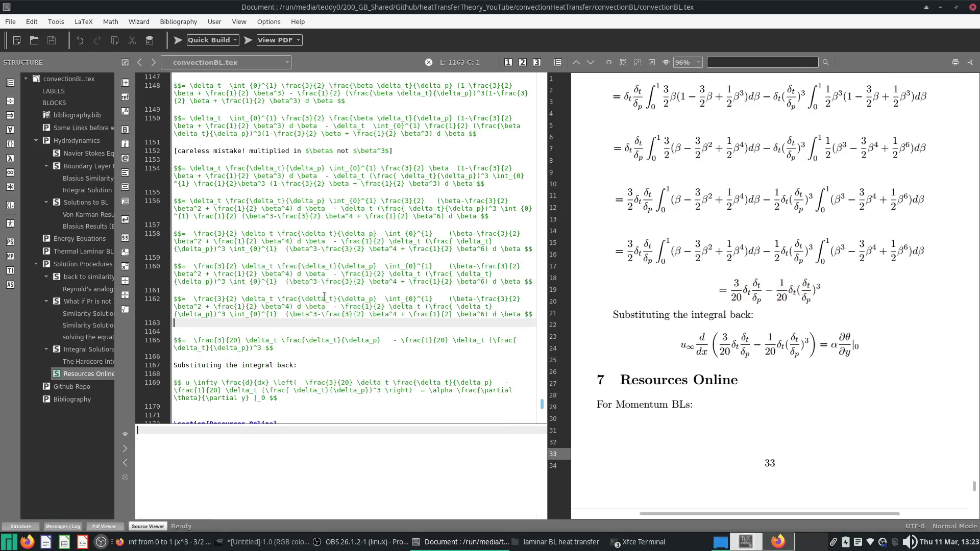
# Replace the first integral on line 1162 with \frac{1}{10} and save.
pyautogui.moveTo(386, 296); pyautogui.dragTo(327, 307)
pyautogui.write('rac')
pyautogui.press('Return')
pyautogui.write('1')
pyautogui.press('Tab')
pyautogui.write('10')
pyautogui.press('F5')
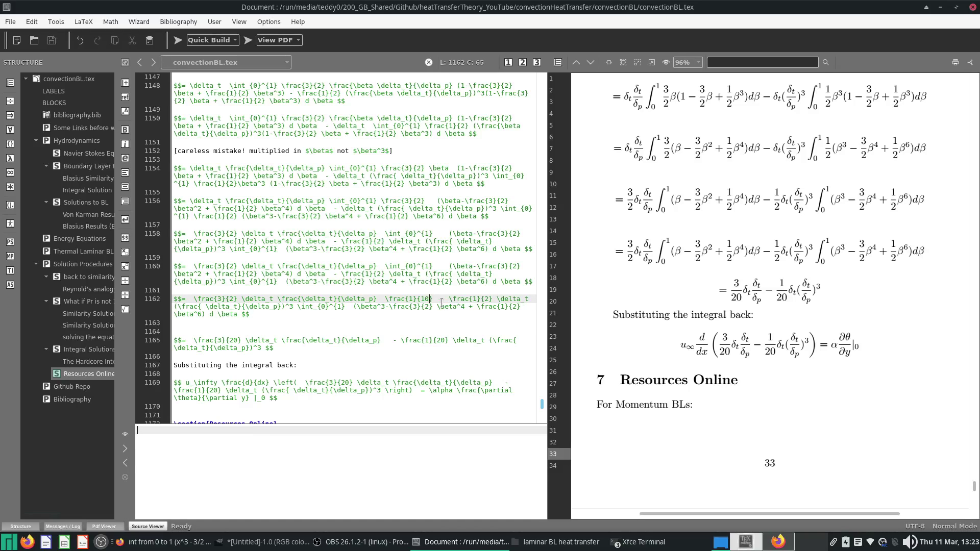
# Replace the second integral with \frac{3}{140}, save and recompile.
pyautogui.moveTo(301, 309); pyautogui.dragTo(241, 315)
pyautogui.write('rac')
pyautogui.press('Return')
pyautogui.write('3')
pyautogui.press('Tab')
pyautogui.write('140')
pyautogui.press('F5')
pyautogui.click(191, 41)
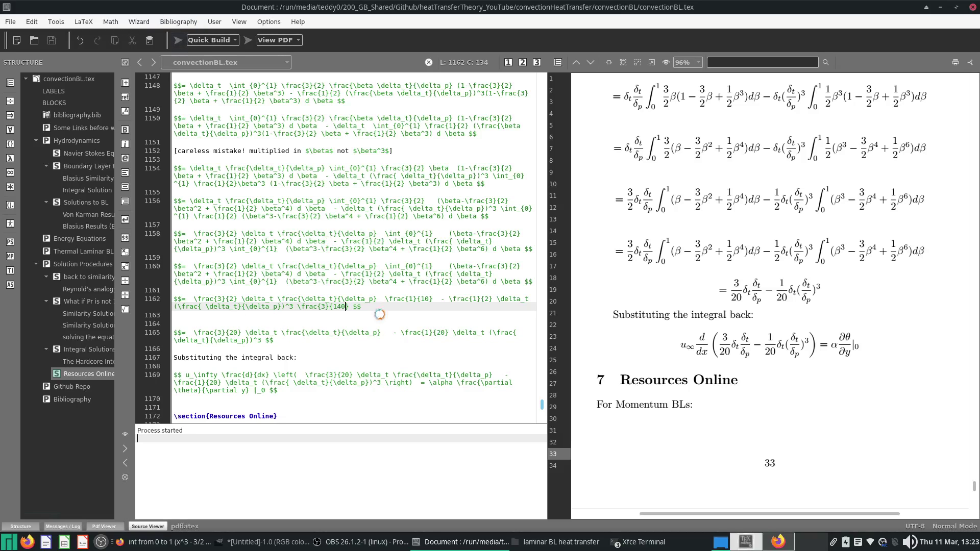
# Try inserting a fraction at line 1165's 1/20 coefficient, then undo the misplaced template.
pyautogui.click(420, 333)
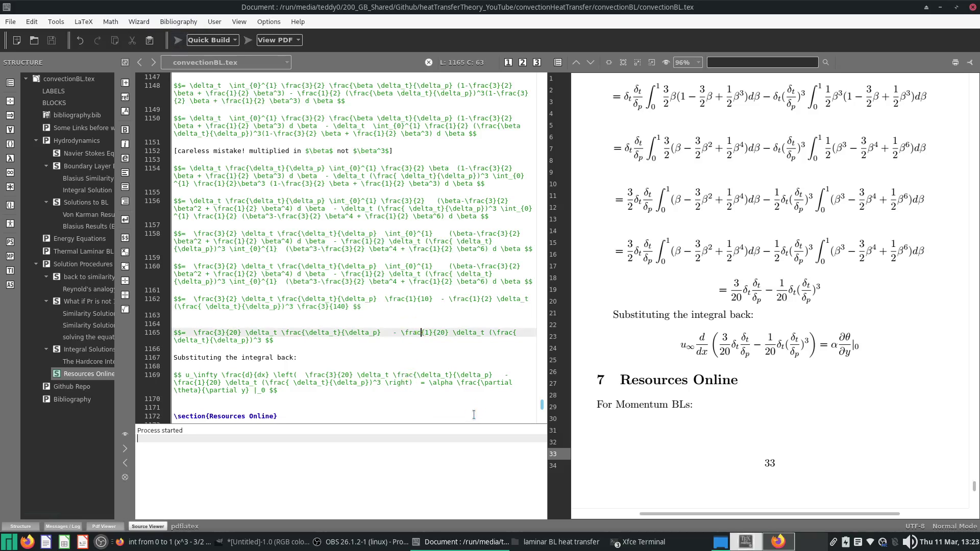
pyautogui.hotkey('ctrl', 'space')
pyautogui.press('Return')
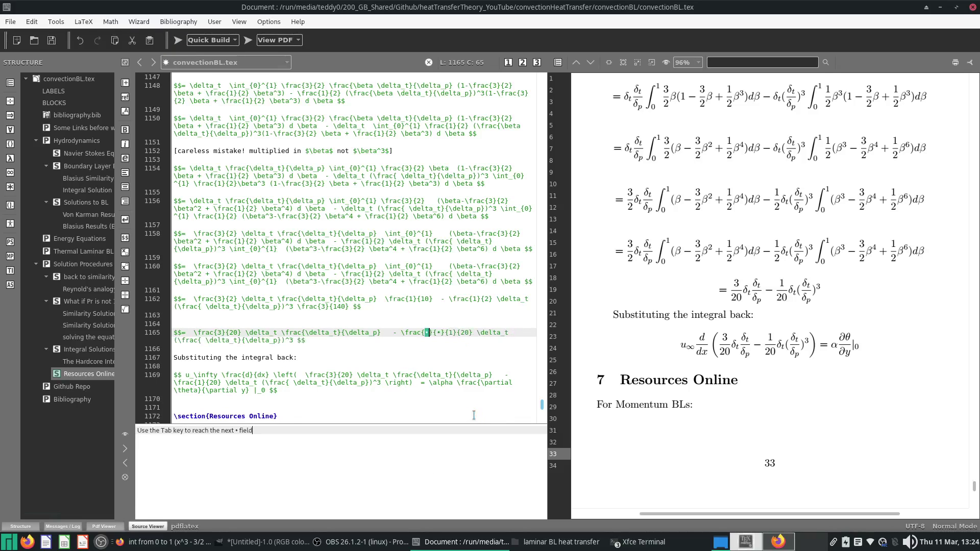
pyautogui.hotkey('ctrl', 'z')
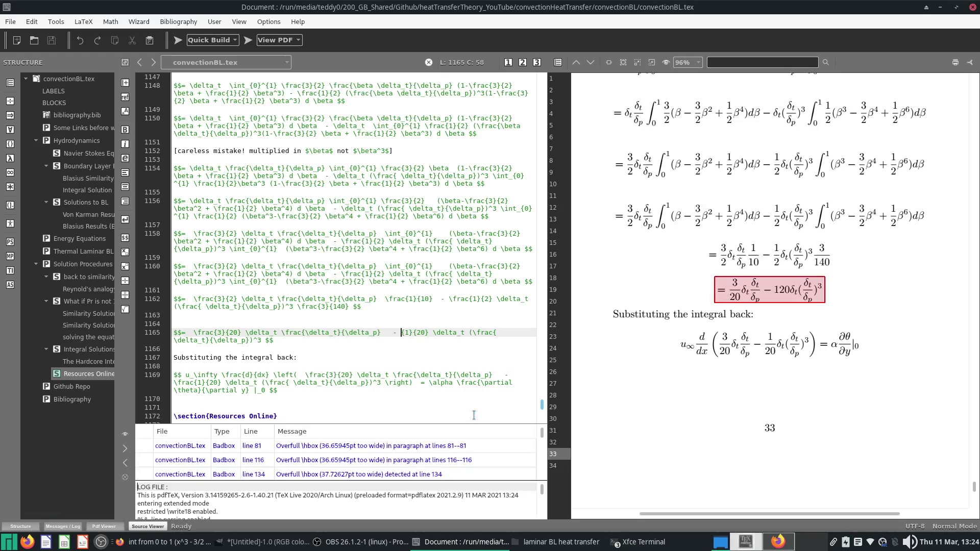
# Change line 1165's coefficient from 1/20 to \frac{3}{280}, save and recompile.
pyautogui.write('rac')
pyautogui.press('Return')
pyautogui.press('Right')
pyautogui.press('Right')
pyautogui.press('Right')
pyautogui.press('Right')
pyautogui.press('Right')
pyautogui.hotkey('shift', 'Right')
pyautogui.hotkey('shift', 'Right')
pyautogui.hotkey('shift', 'Right')
pyautogui.hotkey('shift', 'Right')
pyautogui.hotkey('shift', 'Right')
pyautogui.press('Delete')
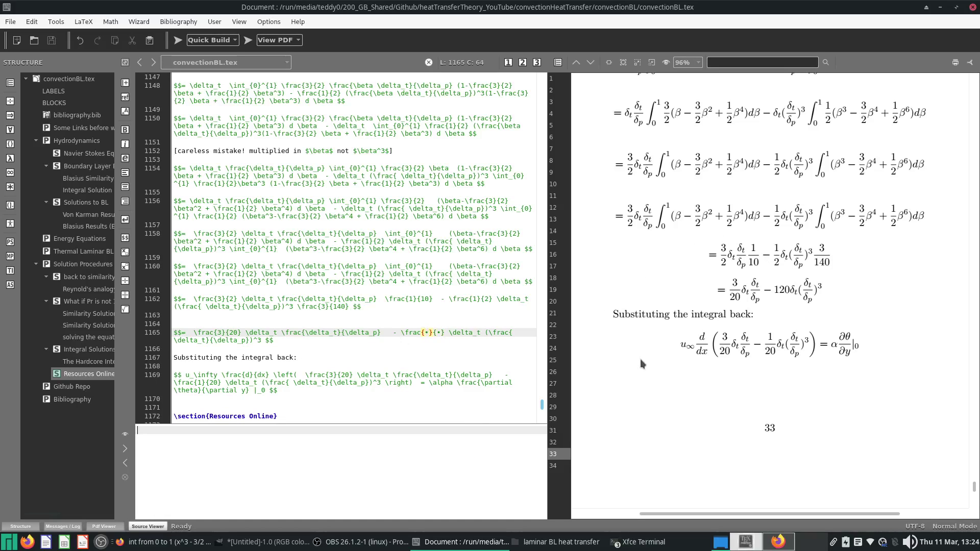
pyautogui.write('3')
pyautogui.write('280')
pyautogui.hotkey('ctrl', 's')
pyautogui.click(178, 40)
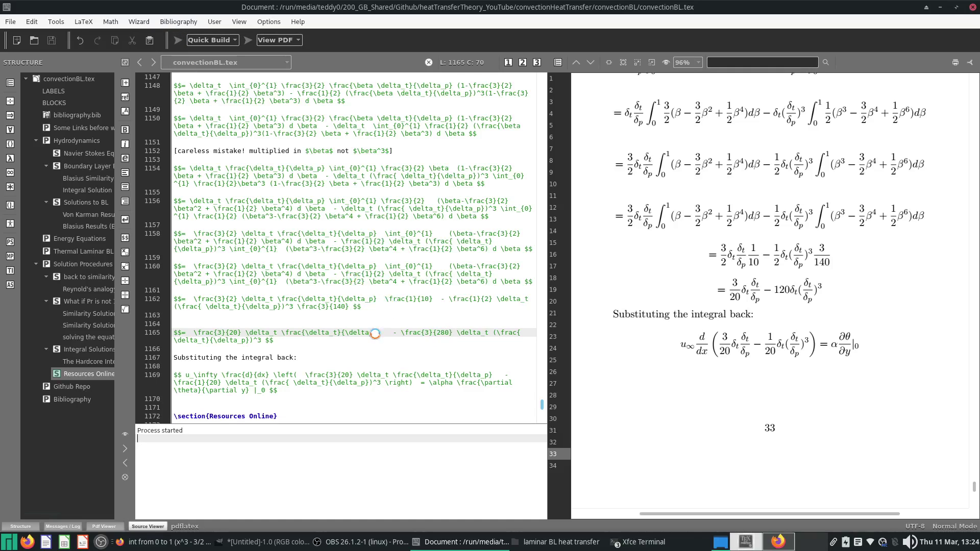
# Copy the 3/280 term over the old 1/20 term in line 1169's substituted equation.
pyautogui.moveTo(393, 332); pyautogui.dragTo(259, 341)
pyautogui.hotkey('ctrl', 'c')
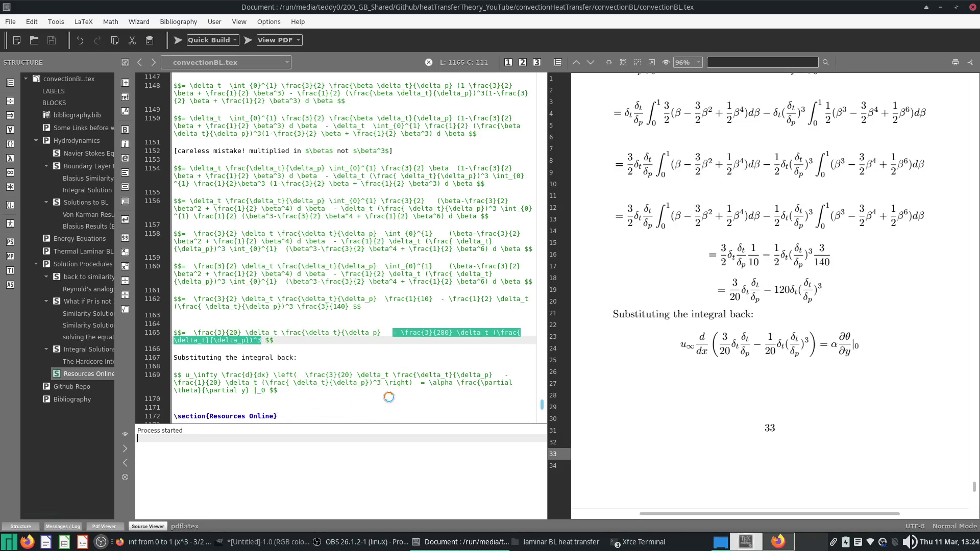
pyautogui.moveTo(504, 375); pyautogui.dragTo(391, 382)
pyautogui.hotkey('ctrl', 'v')
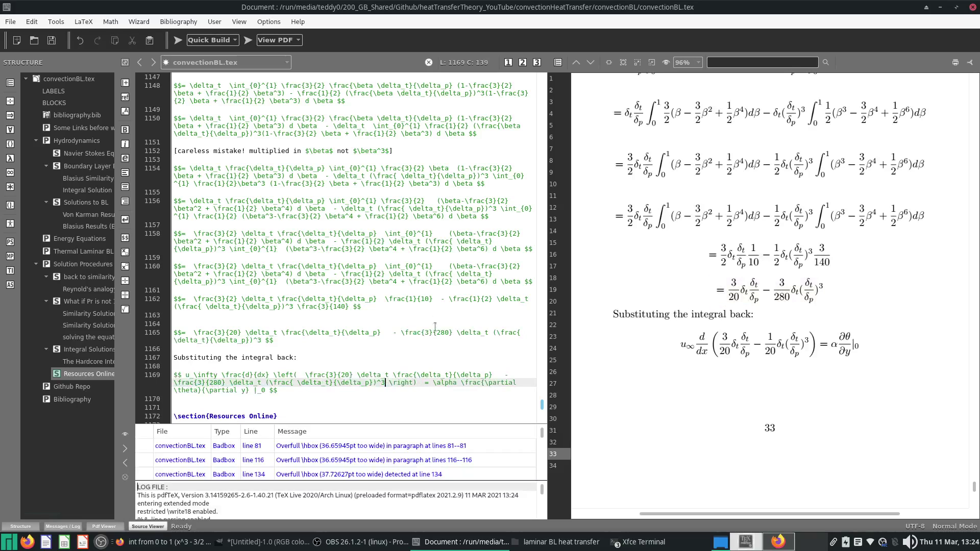
# Rebuild to show 3/280, then duplicate the line 1169 equation onto line 1171.
pyautogui.click(177, 41)
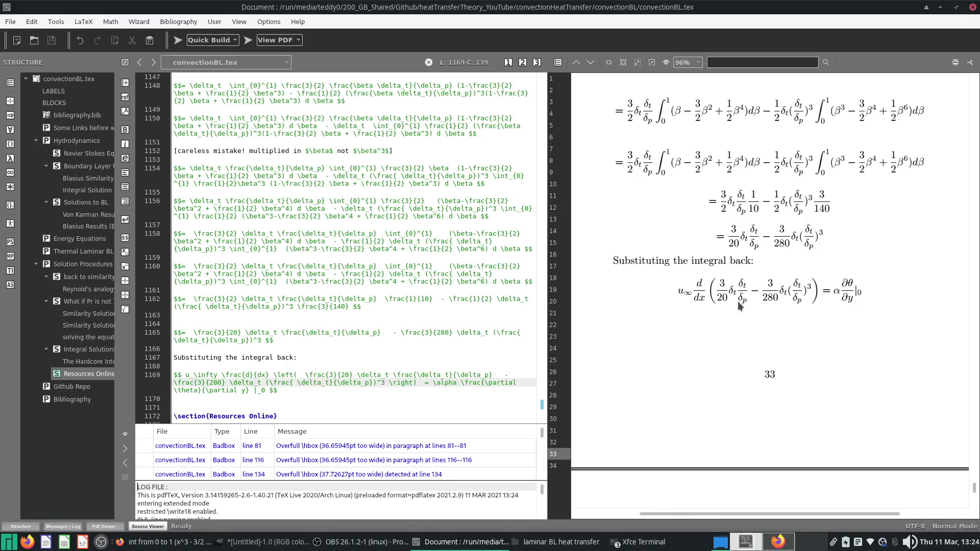
pyautogui.tripleClick(247, 382)
pyautogui.hotkey('ctrl', 'c')
pyautogui.click(315, 393)
pyautogui.press('Down')
pyautogui.press('Down')
pyautogui.hotkey('ctrl', 'v')
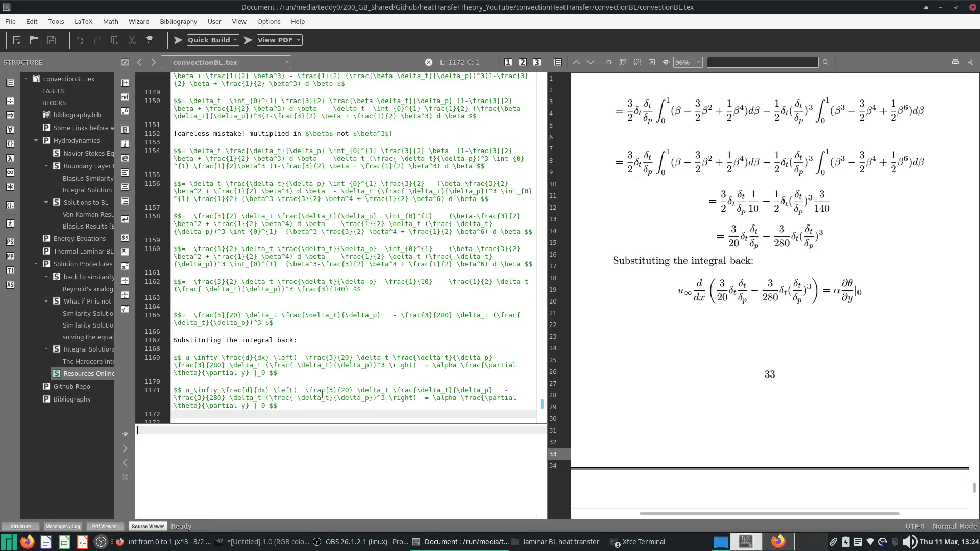
# On line 1171, make the first term δ_t^2/δ_p by deleting the standalone δ_t factor.
pyautogui.click(451, 391)
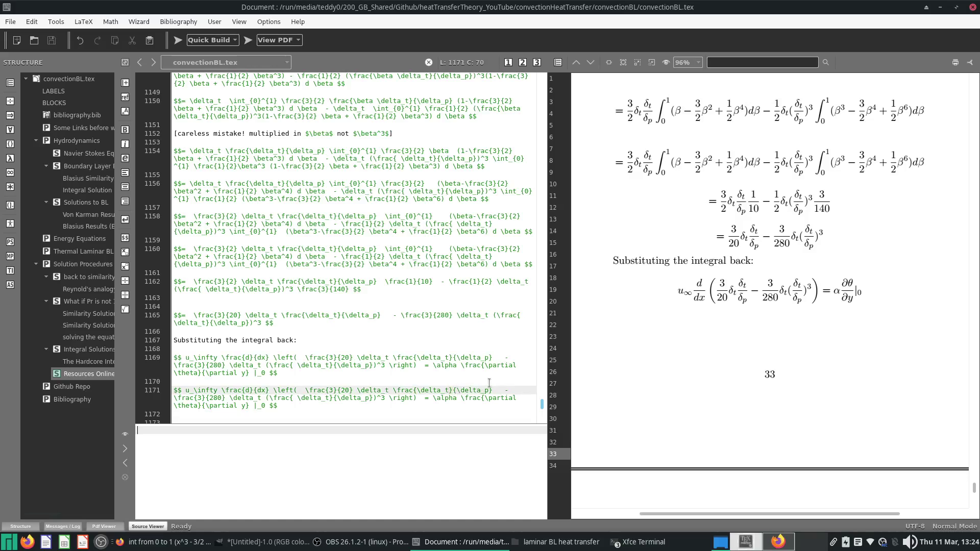
pyautogui.write('^2')
pyautogui.hotkey('ctrl', 'Left')
pyautogui.hotkey('ctrl', 'Left')
pyautogui.hotkey('ctrl', 'Left')
pyautogui.hotkey('ctrl', 'shift', 'Left')
pyautogui.press('Delete')
pyautogui.press('Down')
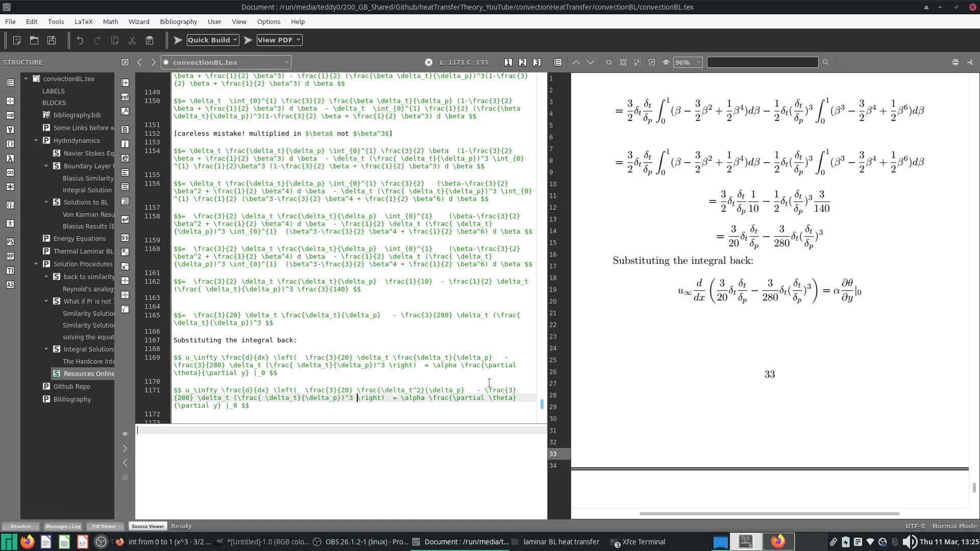
# Rewrite the second term as δ_t^4/δ_p^3, moving the cube onto δ_p, and save.
pyautogui.hotkey('ctrl', 'Left')
pyautogui.hotkey('ctrl', 'Left')
pyautogui.write('^2')
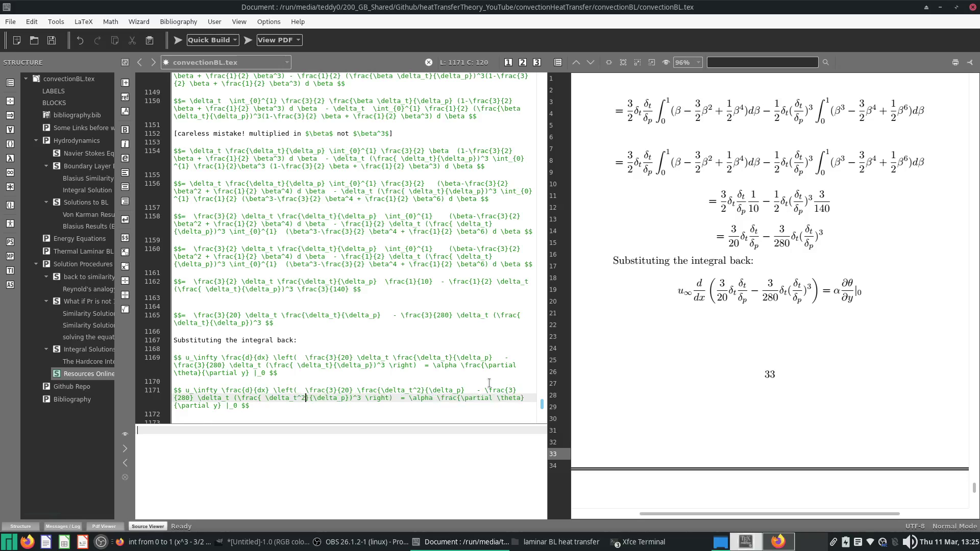
pyautogui.press('BackSpace')
pyautogui.press('BackSpace')
pyautogui.write('^4')
pyautogui.hotkey('shift', 'Right')
pyautogui.hotkey('shift', 'Right')
pyautogui.press('Delete')
pyautogui.write('^3')
pyautogui.hotkey('ctrl', 's')
# Delete the second term's standalone δ_t factor and recompile.
pyautogui.hotkey('ctrl', 'Left')
pyautogui.hotkey('ctrl', 'Left')
pyautogui.hotkey('ctrl', 'Left')
pyautogui.hotkey('ctrl', 'Left')
pyautogui.hotkey('ctrl', 'shift', 'Left')
pyautogui.press('Right')
pyautogui.press('Right')
pyautogui.press('Right')
pyautogui.press('Right')
pyautogui.press('Right')
pyautogui.press('Right')
pyautogui.press('Right')
pyautogui.press('Right')
pyautogui.press('Right')
pyautogui.press('Right')
pyautogui.press('Right')
pyautogui.press('Right')
pyautogui.press('Right')
pyautogui.press('Right')
pyautogui.press('Right')
pyautogui.press('Right')
pyautogui.press('Right')
pyautogui.press('Right')
pyautogui.press('Right')
pyautogui.press('Right')
pyautogui.hotkey('ctrl', 'Left')
pyautogui.hotkey('ctrl', 'Left')
pyautogui.hotkey('ctrl', 'Left')
pyautogui.hotkey('ctrl', 'shift', 'Left')
pyautogui.hotkey('ctrl', 'shift', 'Left')
pyautogui.press('BackSpace')
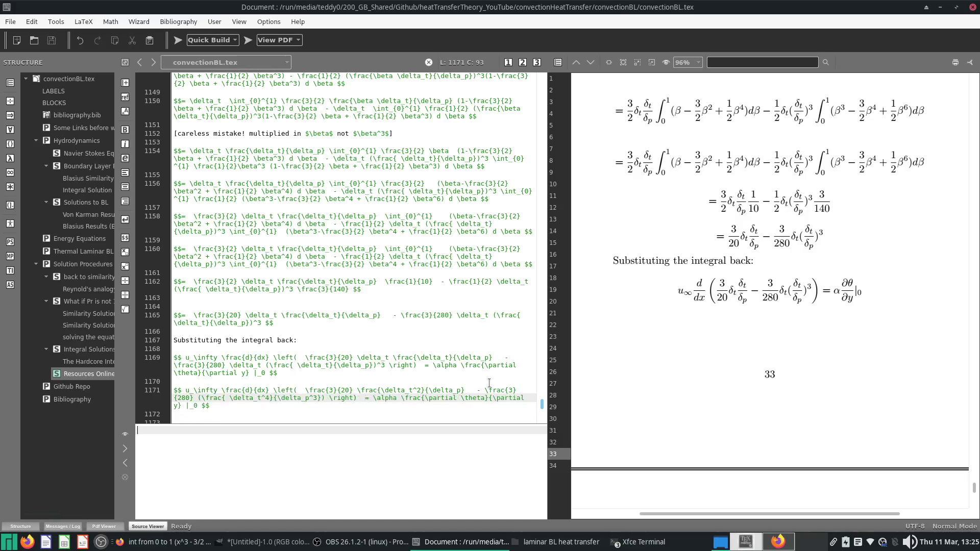
pyautogui.click(179, 40)
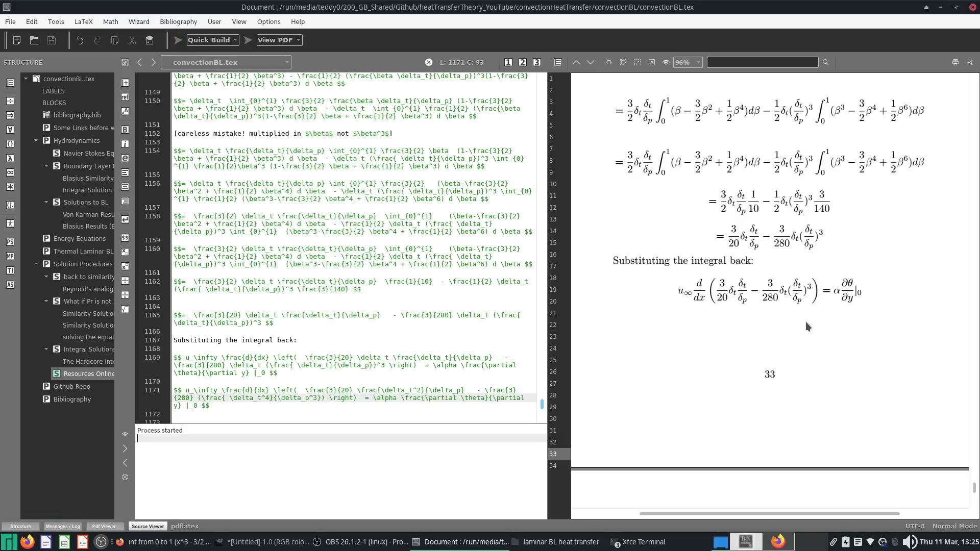